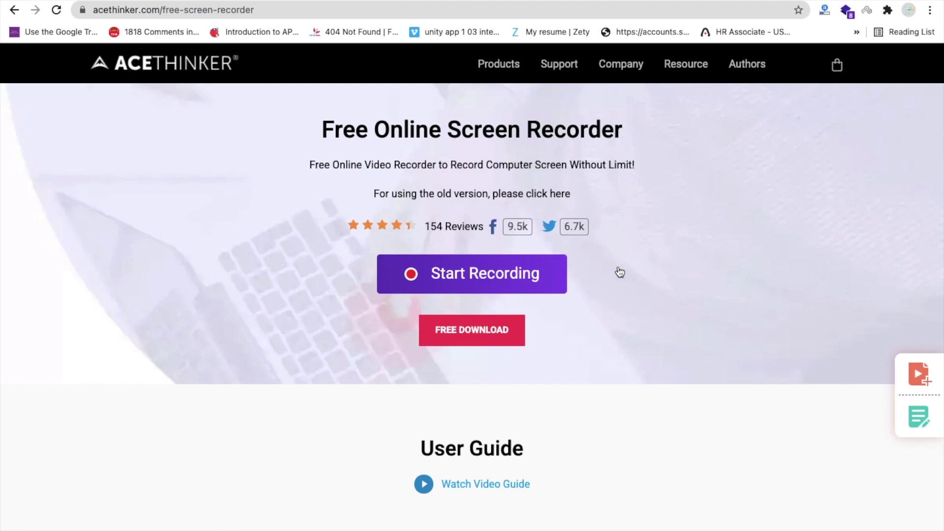
Launch the online recorder, download the AceThinker Launcher, and open the downloaded package
{"action": "left_click", "coordinate": [473, 281]}
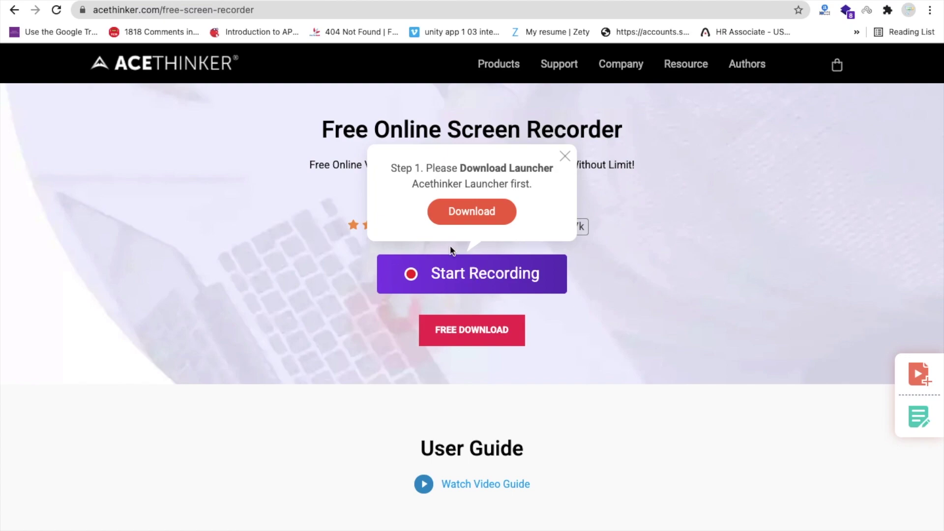
{"action": "left_click", "coordinate": [471, 214]}
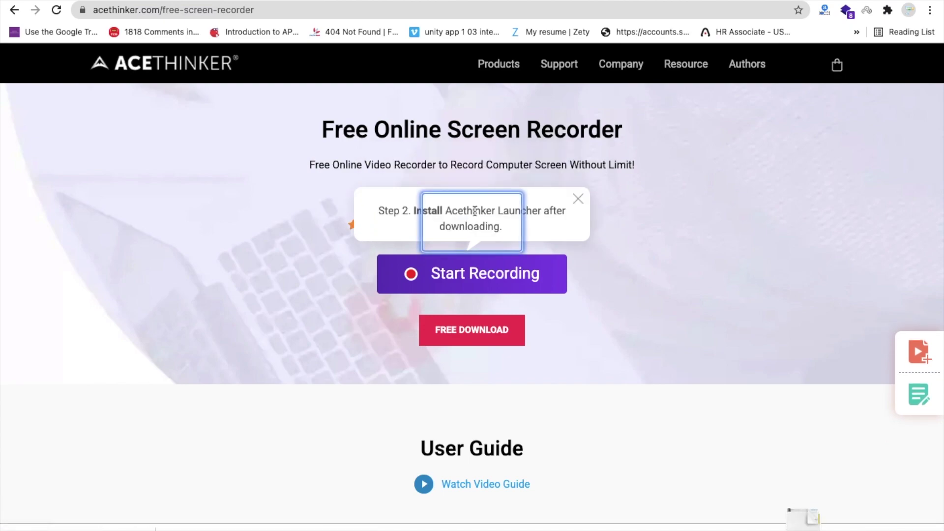
{"action": "left_click", "coordinate": [472, 187]}
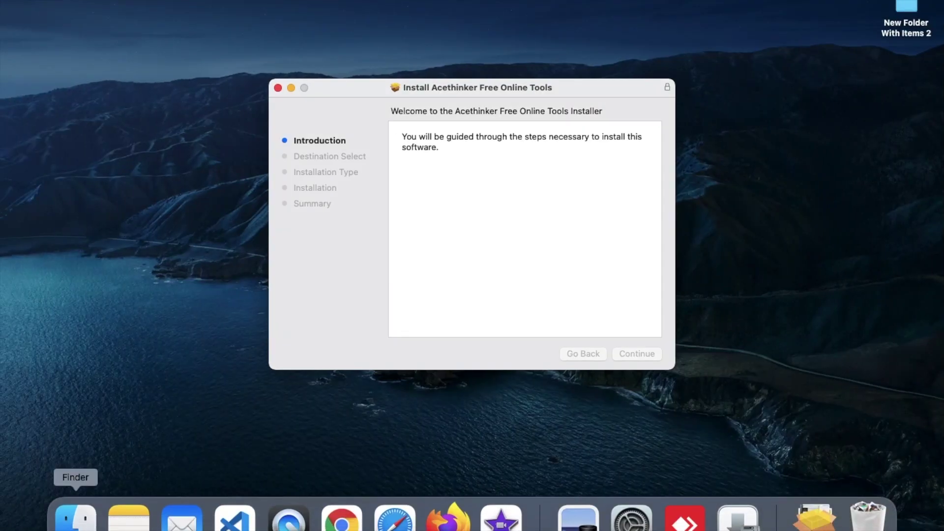
Install Acethinker Free Online Tools with the admin password, then move the installer to the Bin
{"action": "left_click", "coordinate": [627, 353]}
{"action": "left_click", "coordinate": [626, 353]}
{"action": "type", "text": "••••••"}
{"action": "key", "text": "Return"}
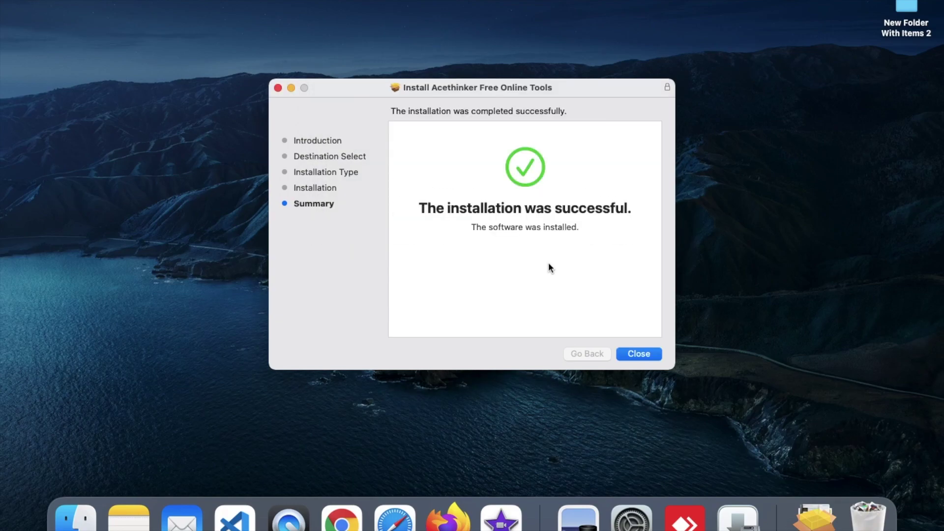
{"action": "left_click", "coordinate": [639, 354]}
{"action": "left_click", "coordinate": [539, 285]}
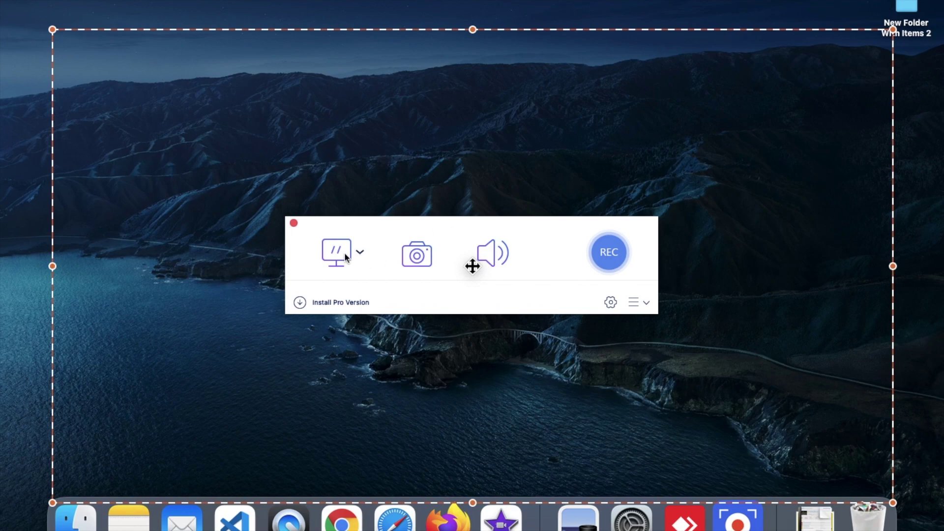
Choose Full screen capture, then try Select region and drag a custom area
{"action": "left_click", "coordinate": [359, 252]}
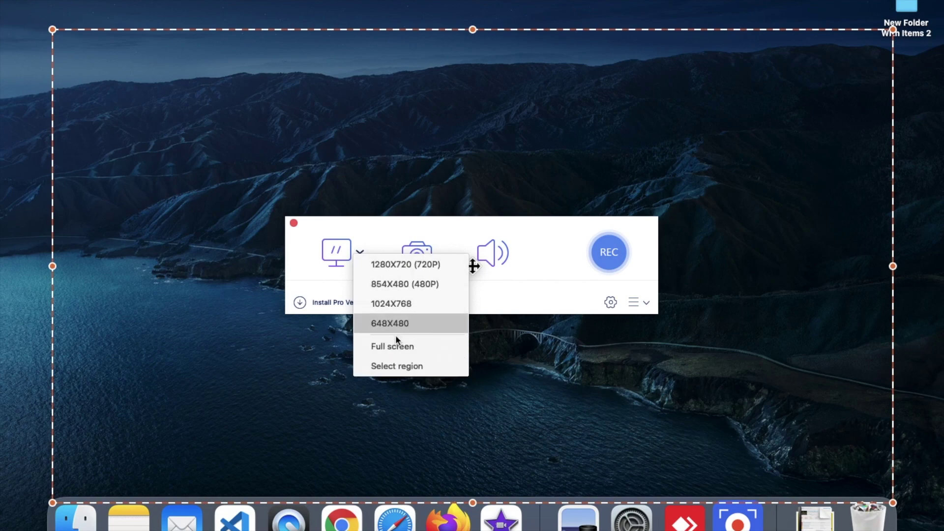
{"action": "left_click", "coordinate": [401, 347]}
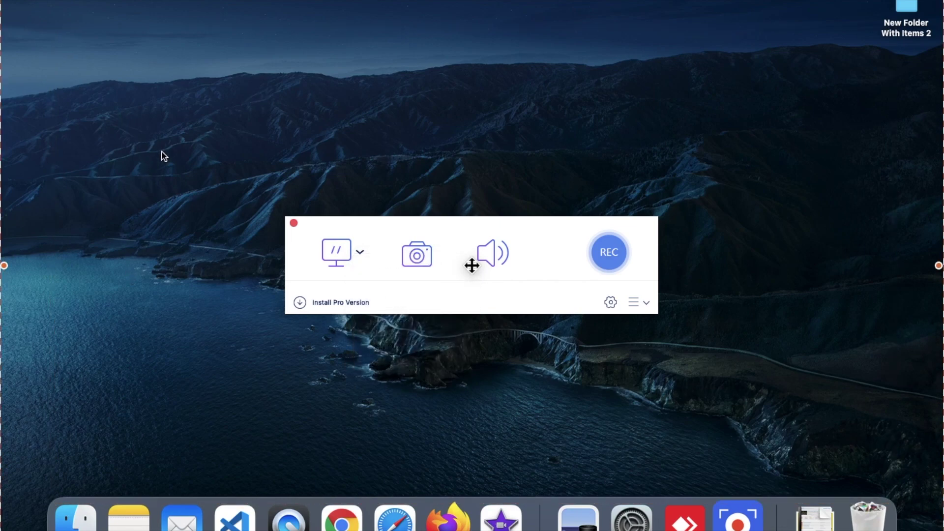
{"action": "left_click", "coordinate": [361, 254]}
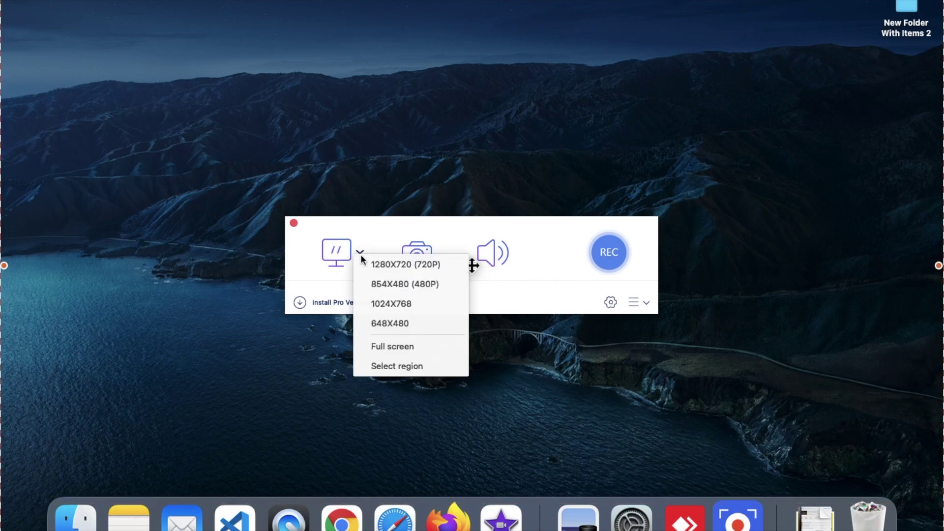
{"action": "left_click", "coordinate": [411, 373]}
{"action": "left_click_drag", "start_coordinate": [274, 152], "coordinate": [587, 357]}
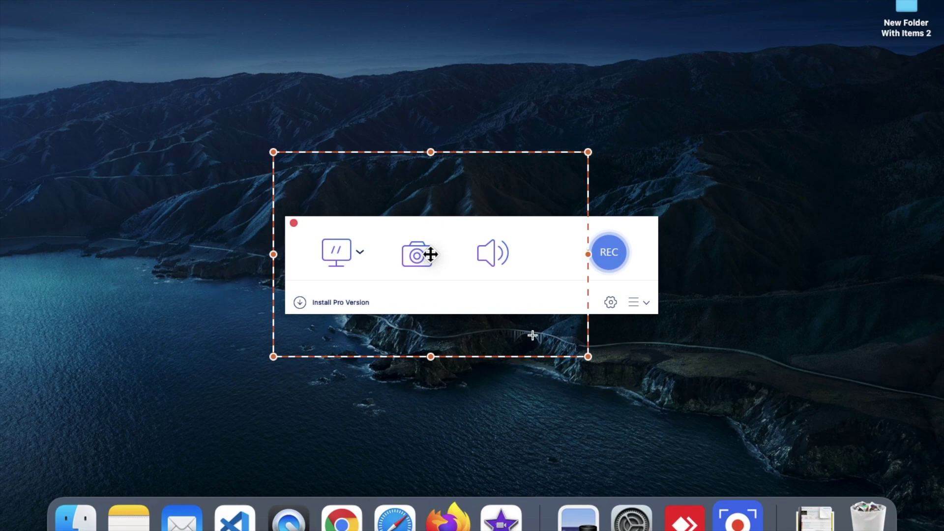
Switch the capture back to Full screen and start recording
{"action": "left_click", "coordinate": [360, 250]}
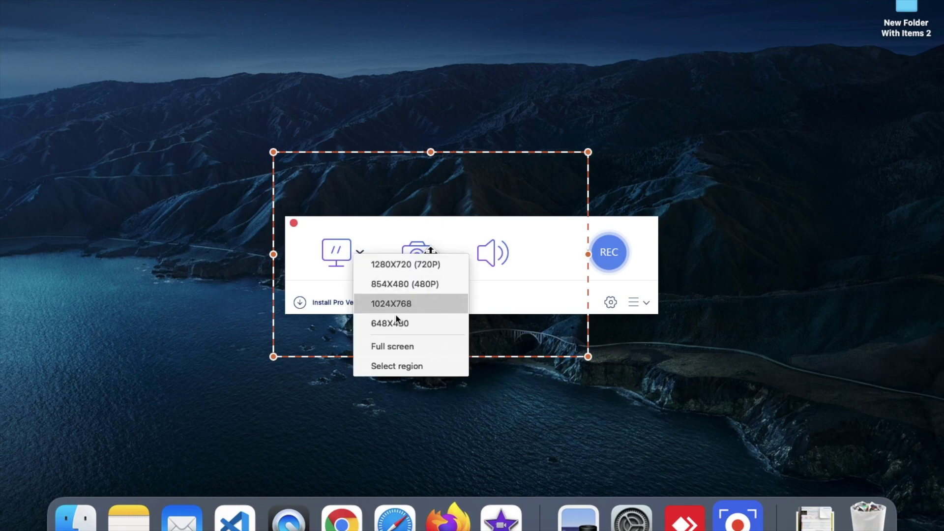
{"action": "left_click", "coordinate": [404, 350]}
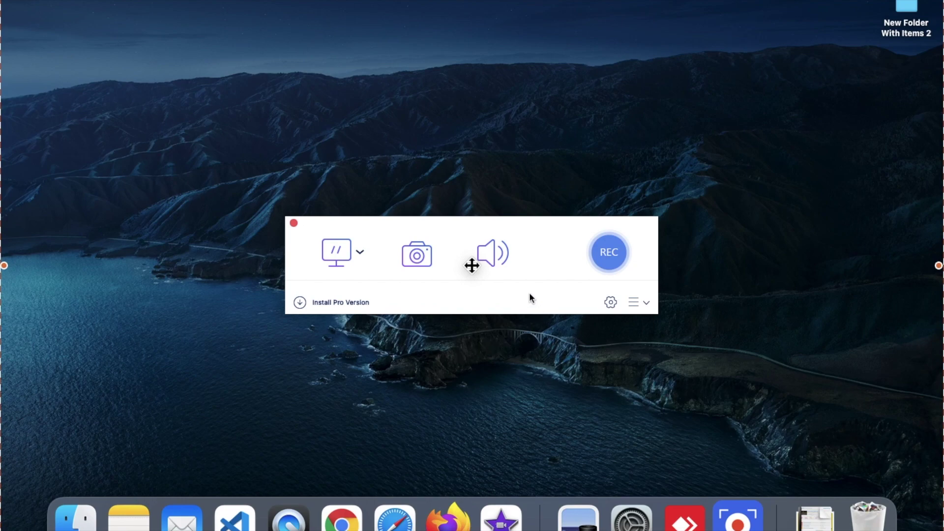
{"action": "left_click", "coordinate": [608, 252]}
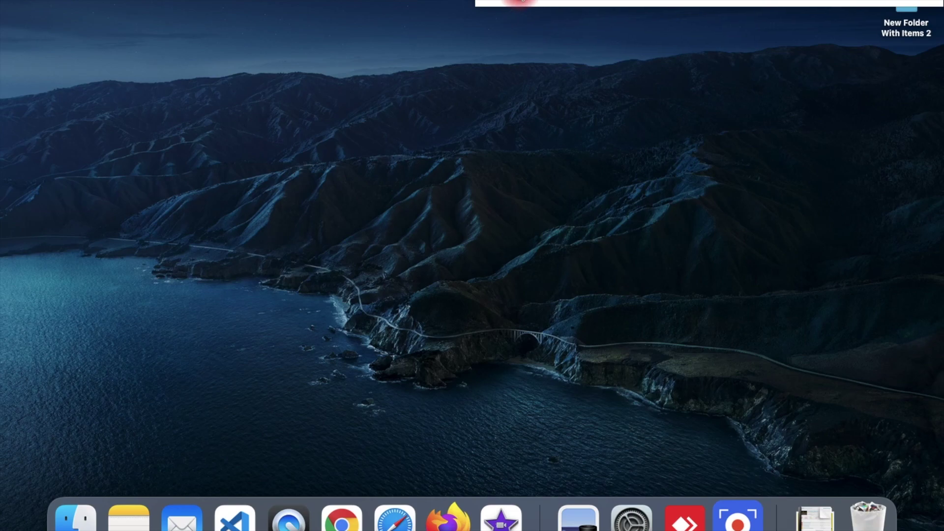
Stop the 10-second recording, continue past the Online vs Pro comparison, and move the recorder up
{"action": "left_click", "coordinate": [527, 3]}
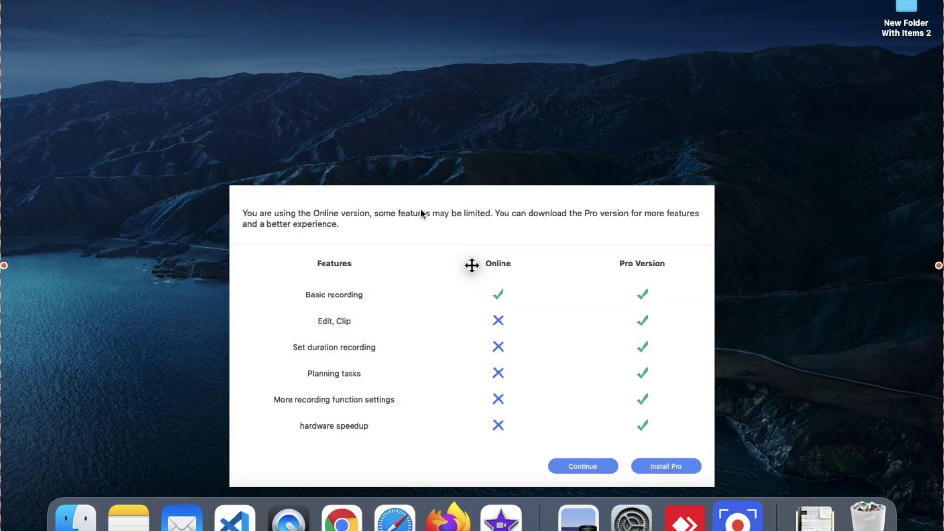
{"action": "left_click_drag", "start_coordinate": [421, 208], "coordinate": [426, 117]}
{"action": "left_click", "coordinate": [587, 376]}
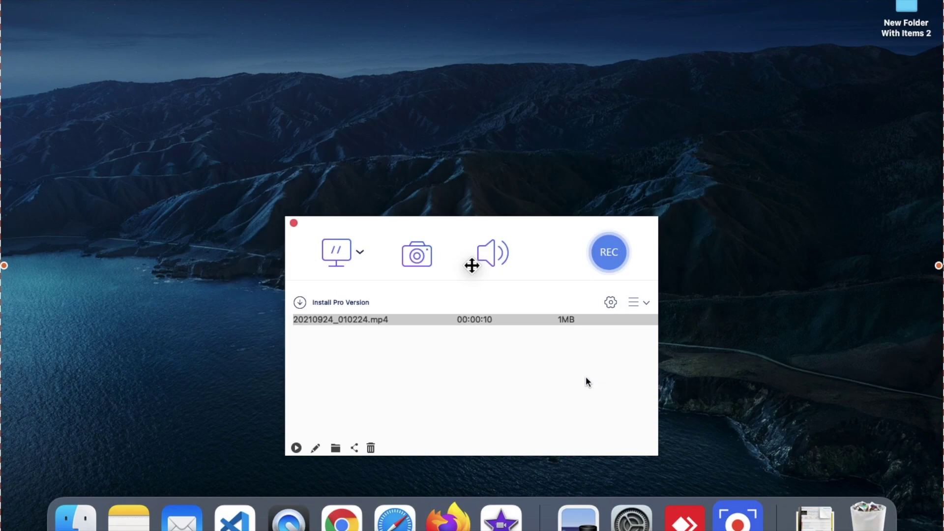
{"action": "left_click_drag", "start_coordinate": [425, 225], "coordinate": [447, 123]}
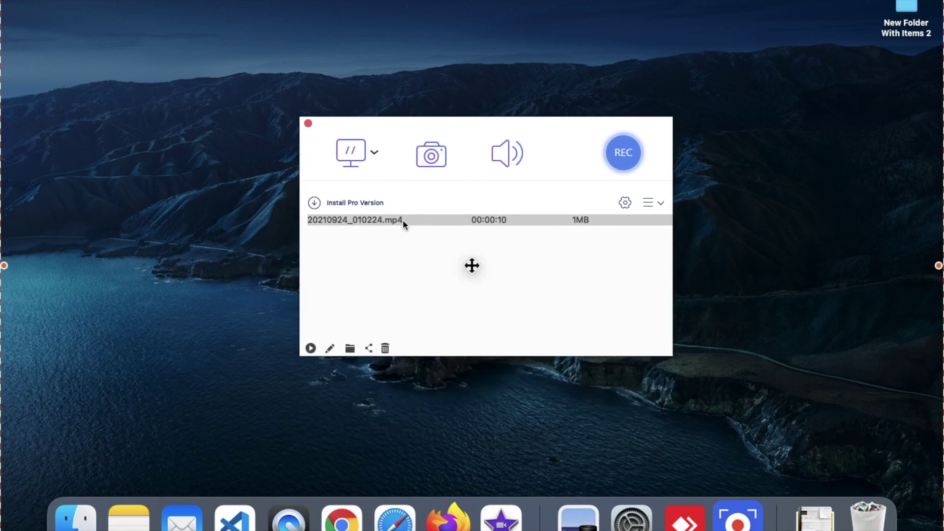
{"action": "left_click", "coordinate": [350, 349]}
{"action": "left_click", "coordinate": [285, 125]}
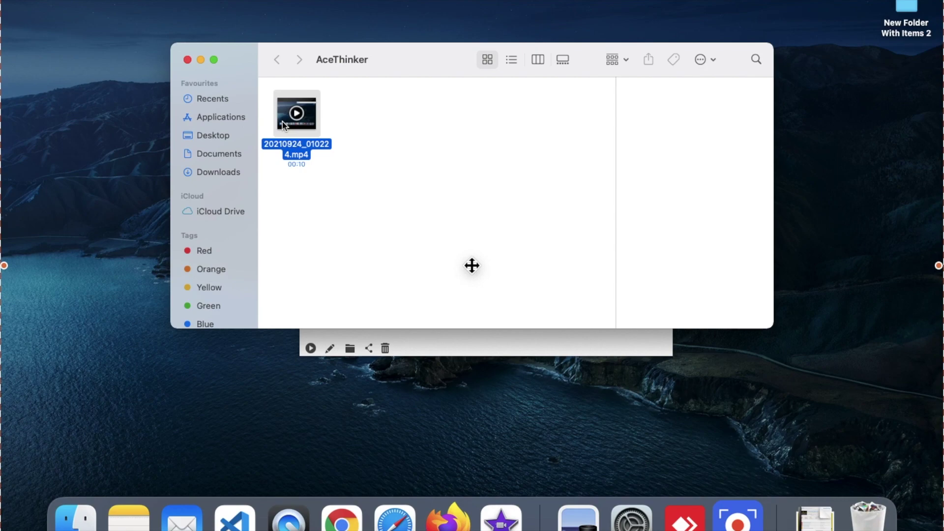
{"action": "double_click", "coordinate": [287, 124]}
{"action": "key", "text": "space"}
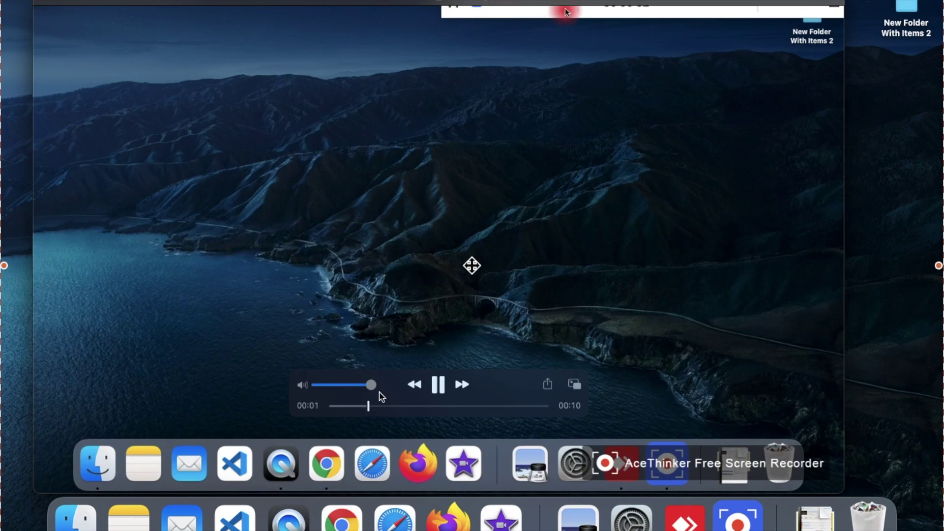
{"action": "left_click", "coordinate": [48, 5]}
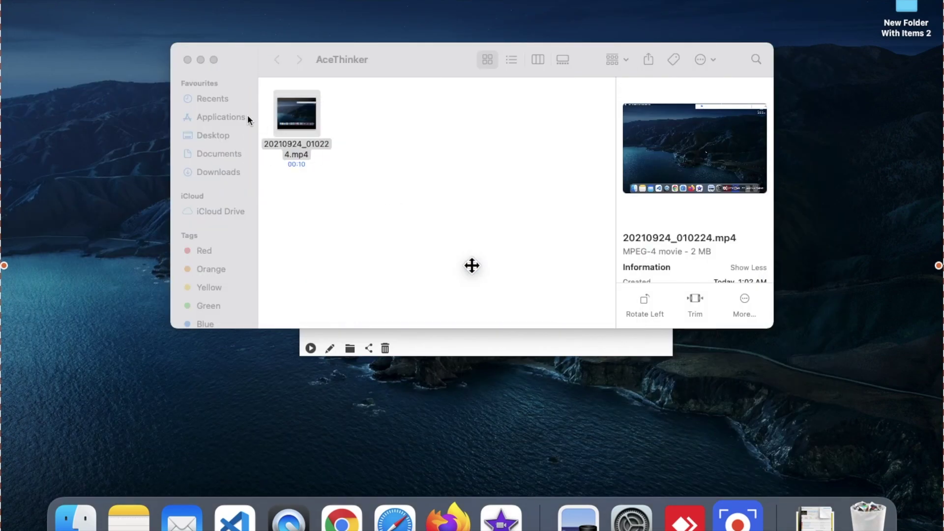
{"action": "left_click", "coordinate": [187, 60]}
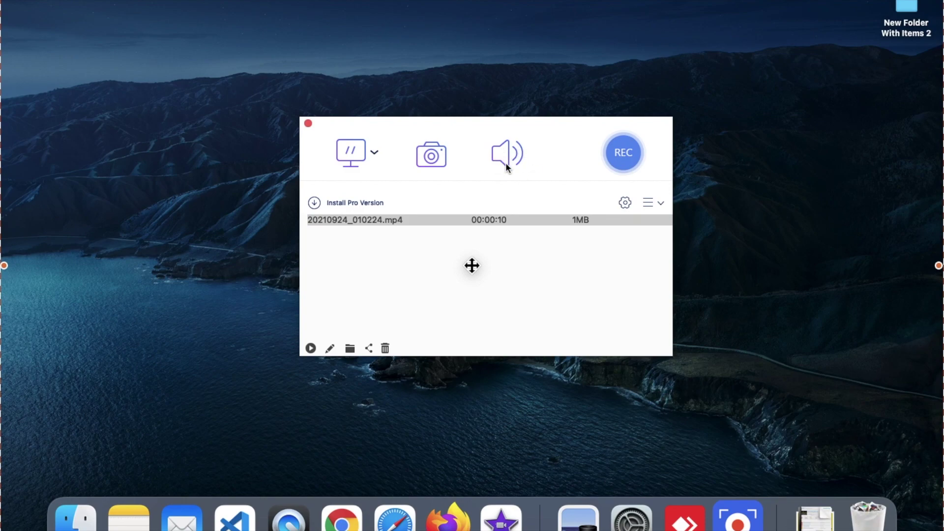
Keep MP4 format and Middle quality in the recorder settings, confirm, and close the recorder
{"action": "left_click", "coordinate": [624, 203]}
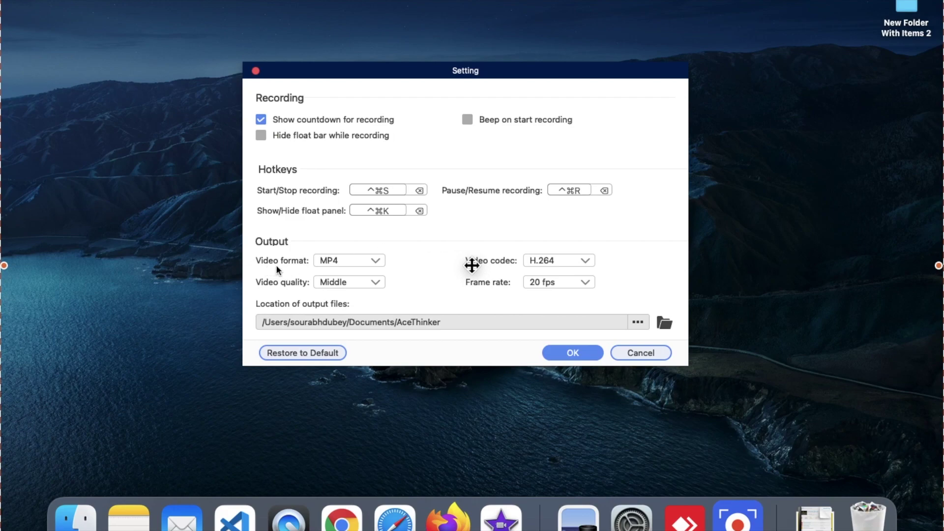
{"action": "left_click", "coordinate": [343, 261]}
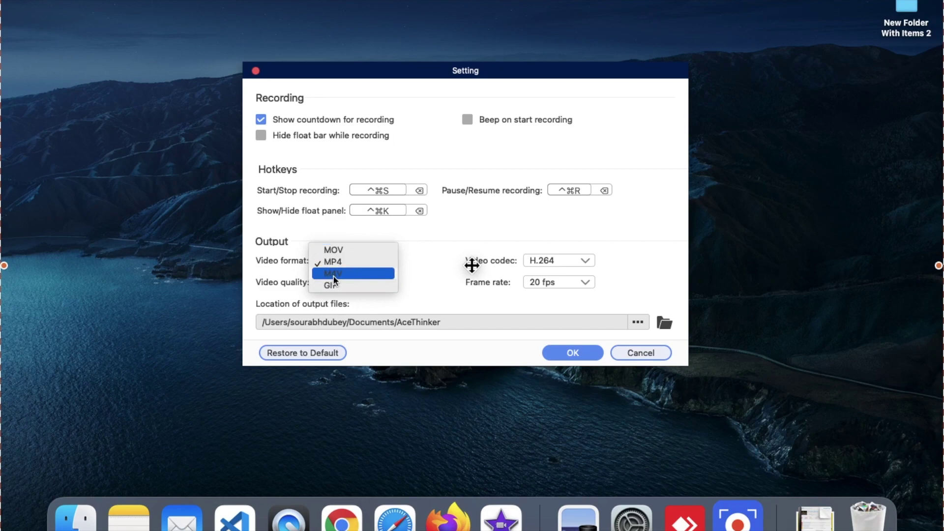
{"action": "left_click", "coordinate": [430, 261]}
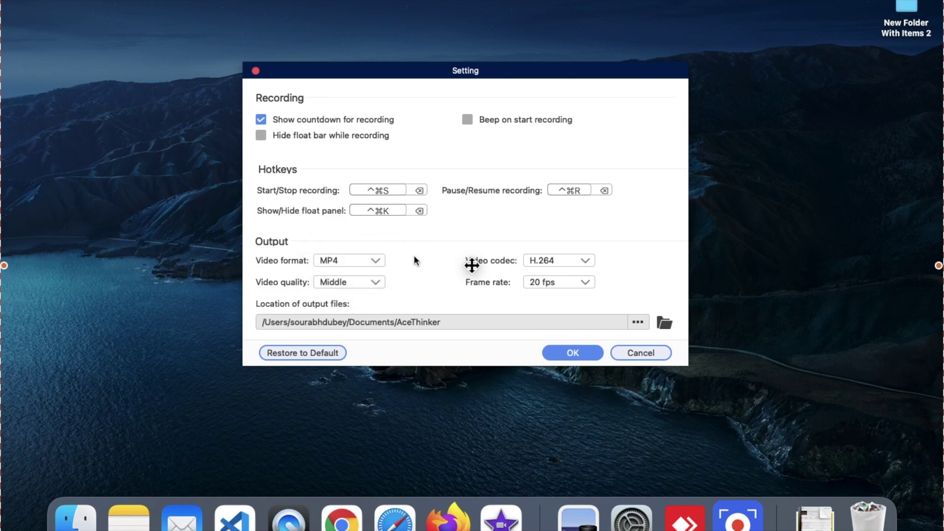
{"action": "left_click", "coordinate": [358, 284]}
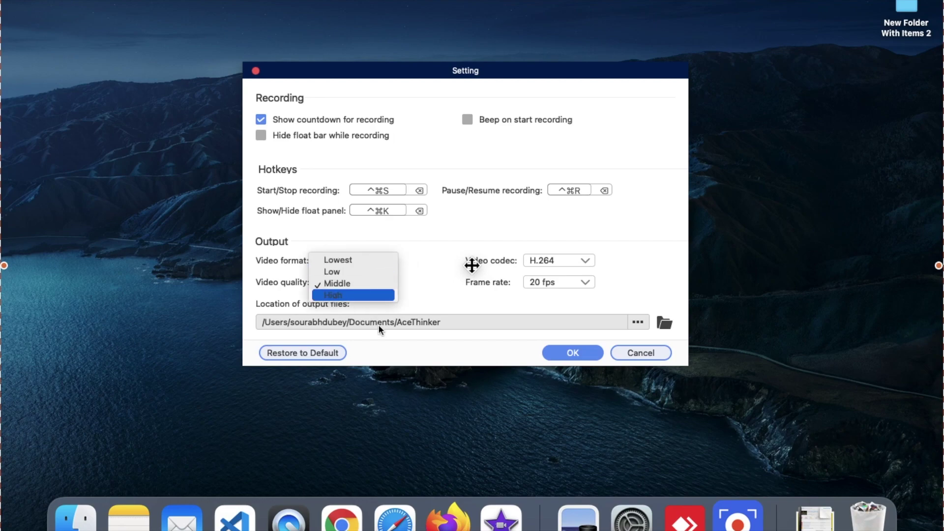
{"action": "left_click", "coordinate": [413, 282]}
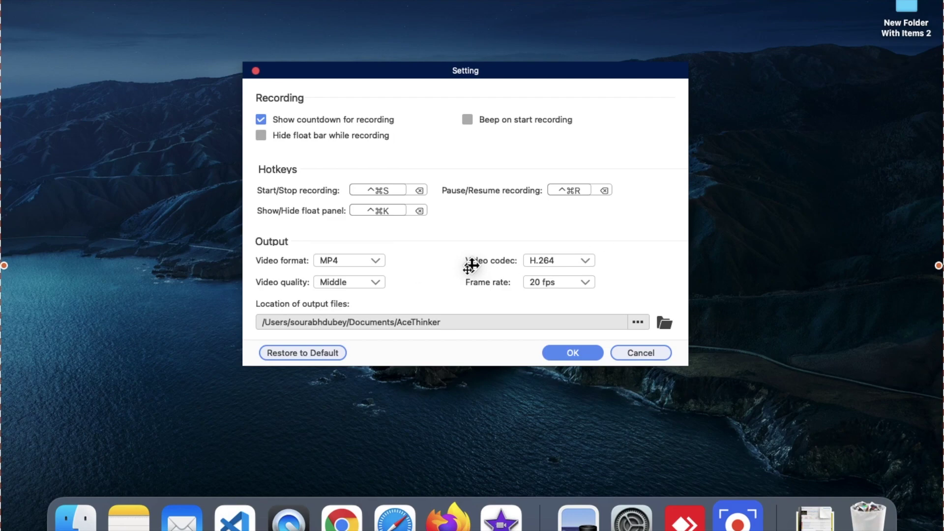
{"action": "left_click", "coordinate": [587, 353]}
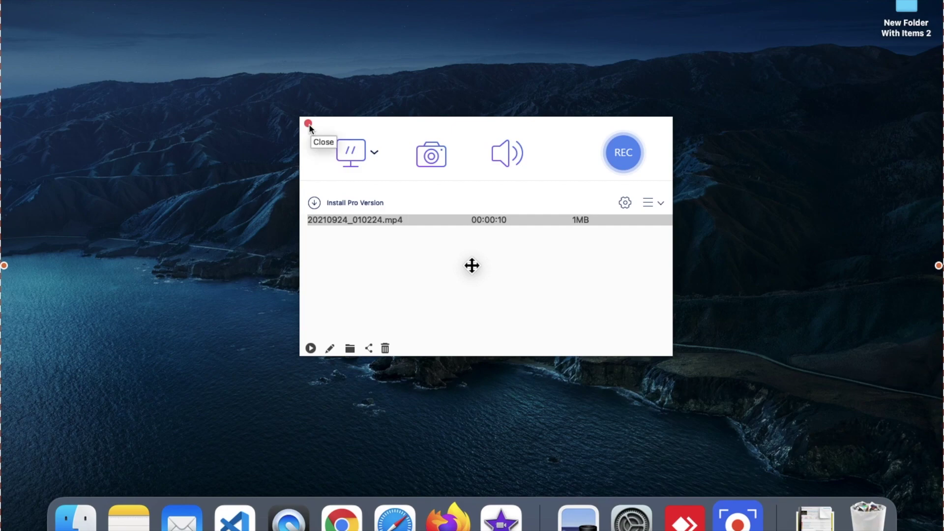
{"action": "left_click", "coordinate": [308, 123]}
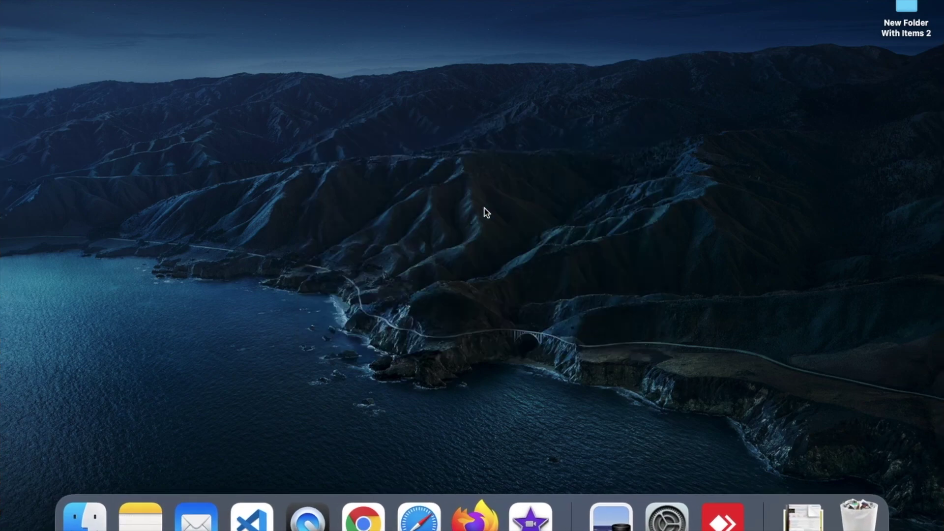
Switch to Chrome and scroll the free-screen-recorder page down and back up
{"action": "key", "text": "ctrl+Right"}
{"action": "scroll", "coordinate": [374, 343], "scroll_direction": "down", "scroll_amount": 1}
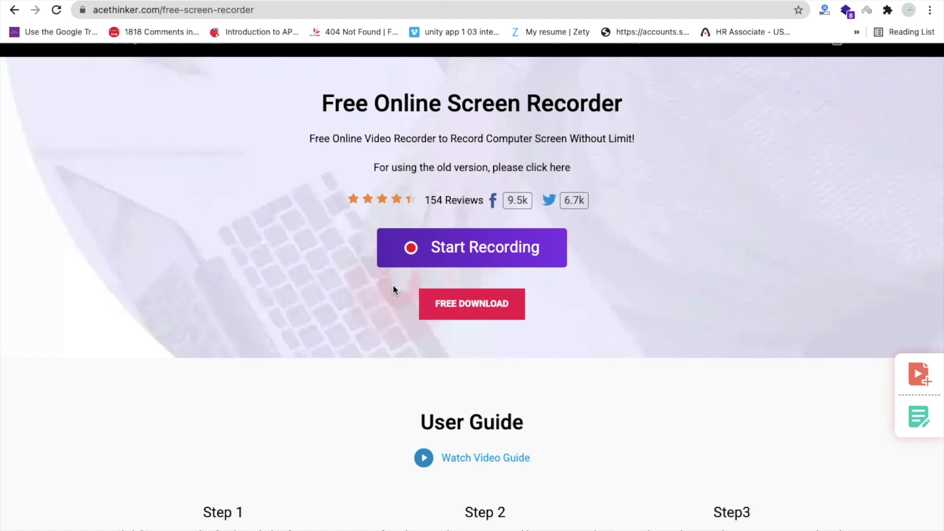
{"action": "scroll", "coordinate": [393, 285], "scroll_direction": "up", "scroll_amount": 1}
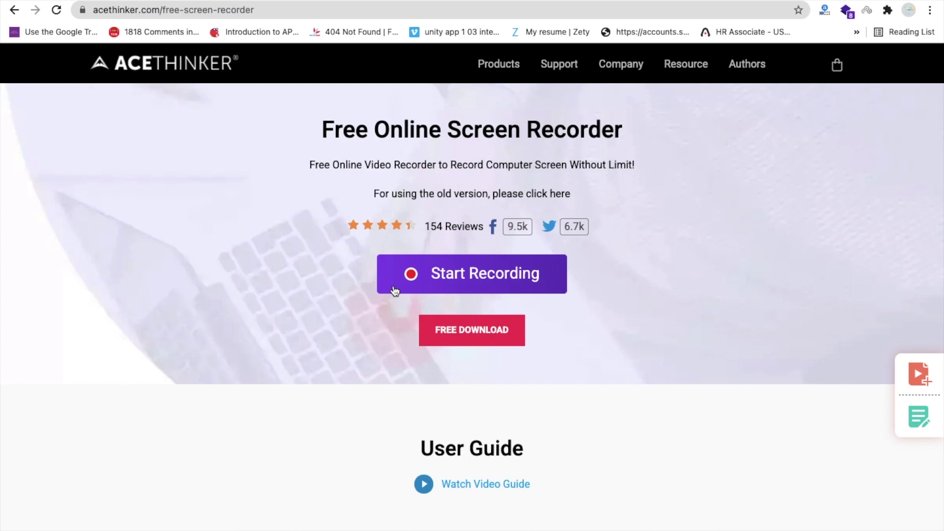
Download Screen Grabber Premium, copy it into Applications, and close the disk window
{"action": "left_click", "coordinate": [469, 339]}
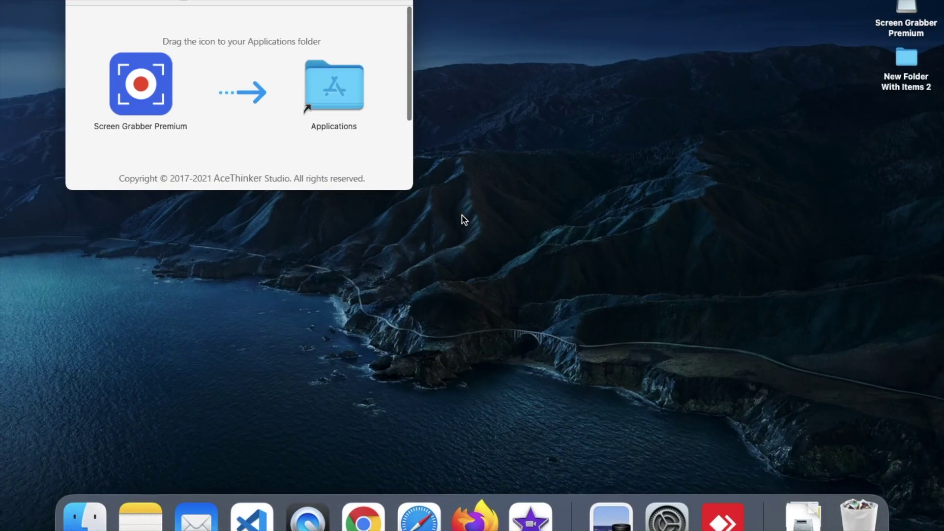
{"action": "left_click_drag", "start_coordinate": [136, 83], "coordinate": [344, 98]}
{"action": "key", "text": "super+w"}
Open Launchpad and search the installed apps for 'scr'
{"action": "key", "text": "F4"}
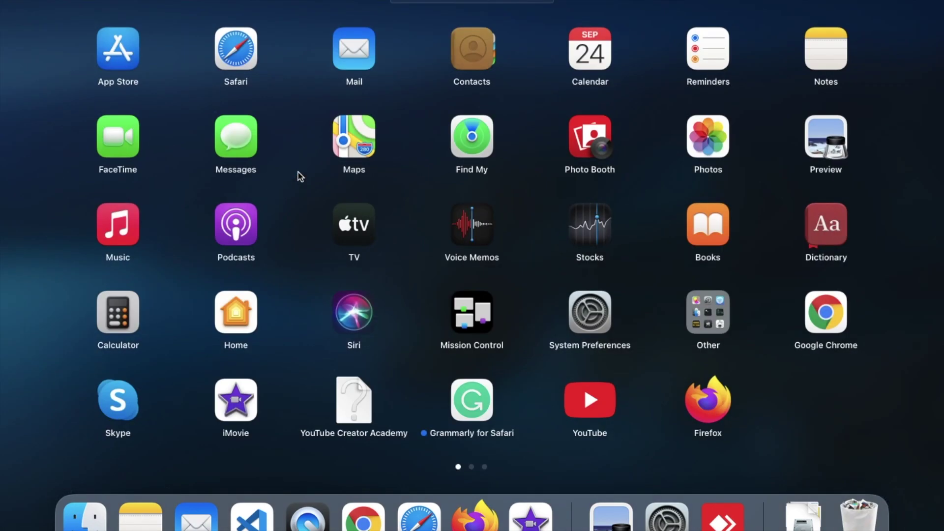
{"action": "scroll", "coordinate": [424, 274], "scroll_direction": "right", "scroll_amount": 5}
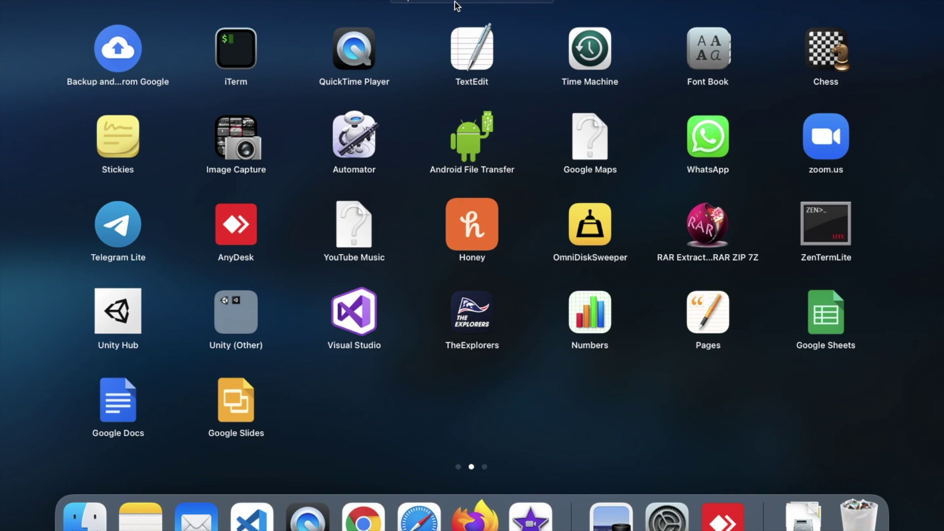
{"action": "type", "text": "scr"}
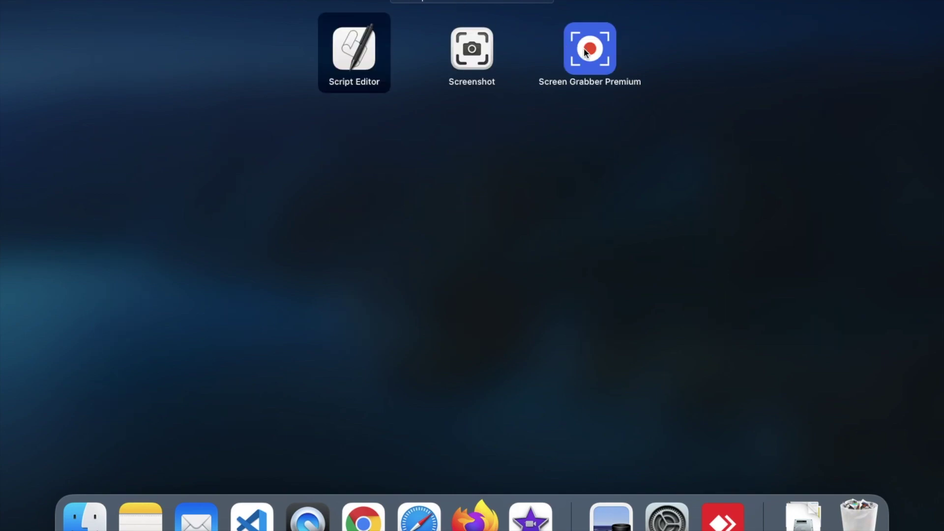
Open Screen Grabber Premium, allow the downloaded app, choose Order later, and move the window up
{"action": "left_click", "coordinate": [584, 54]}
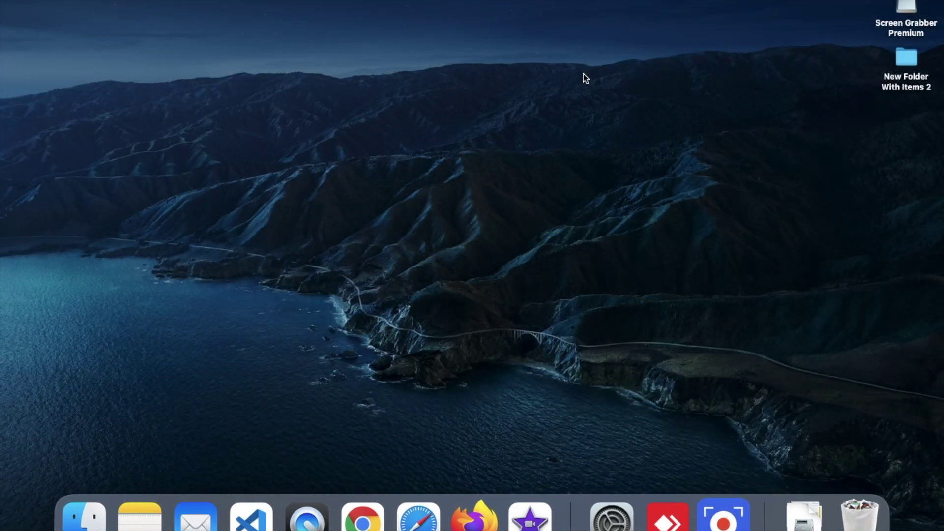
{"action": "left_click", "coordinate": [452, 227]}
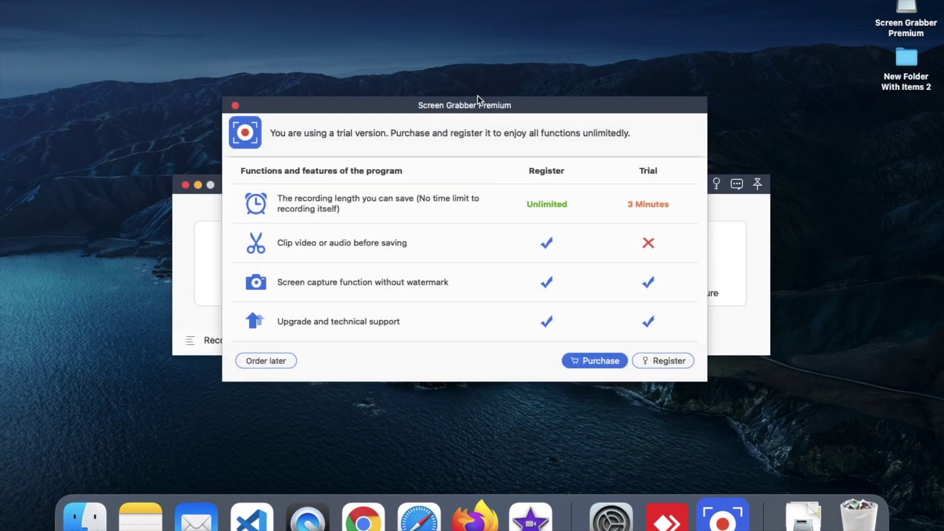
{"action": "left_click", "coordinate": [263, 362]}
{"action": "left_click_drag", "start_coordinate": [462, 186], "coordinate": [477, 125]}
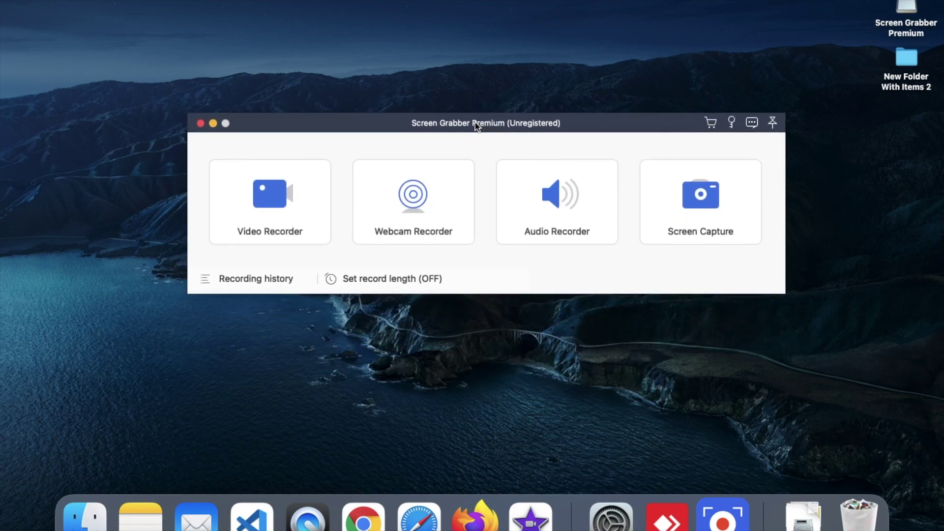
Set Video Recorder to Full 1440×900, press REC, and accept the hotkeys notice
{"action": "left_click", "coordinate": [293, 212]}
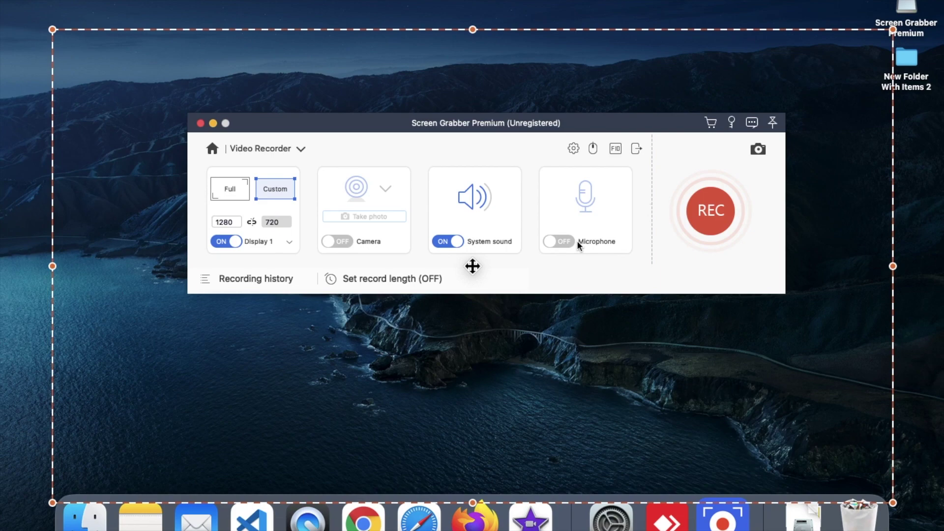
{"action": "left_click", "coordinate": [236, 184]}
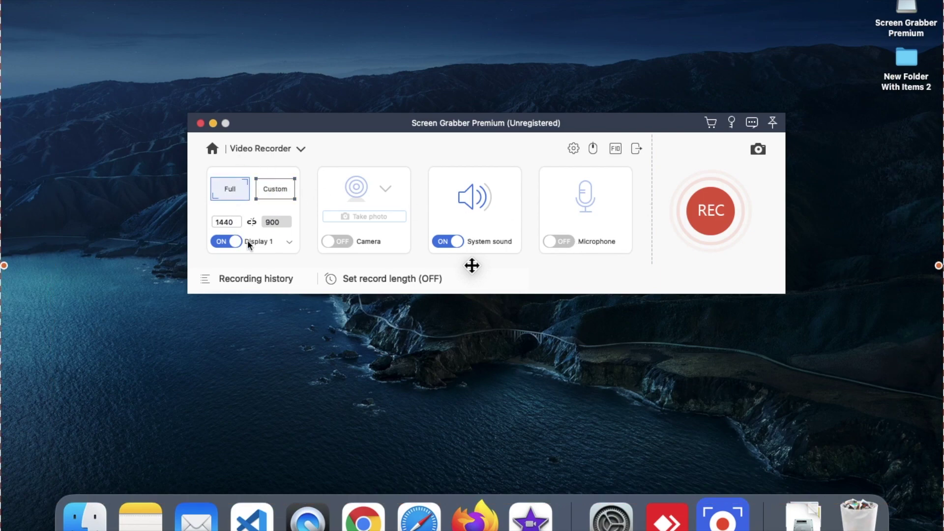
{"action": "left_click", "coordinate": [710, 216]}
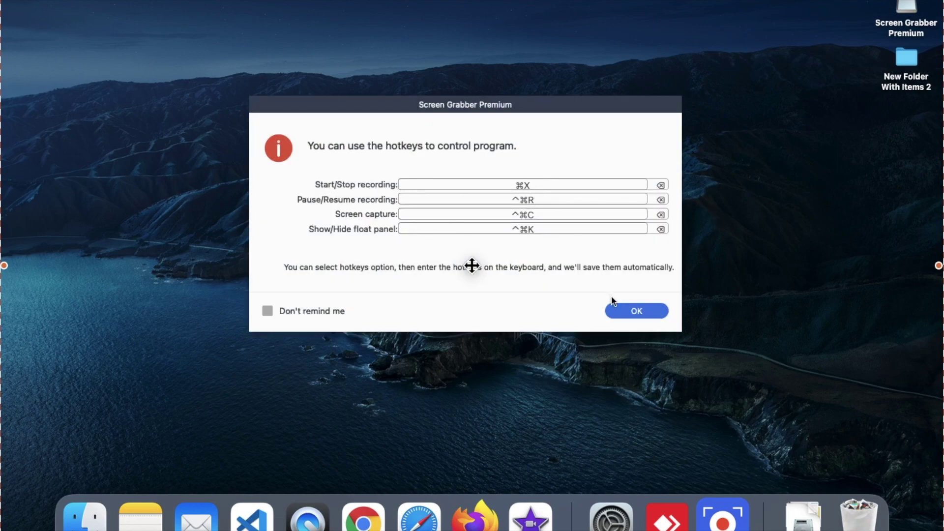
{"action": "left_click", "coordinate": [644, 309]}
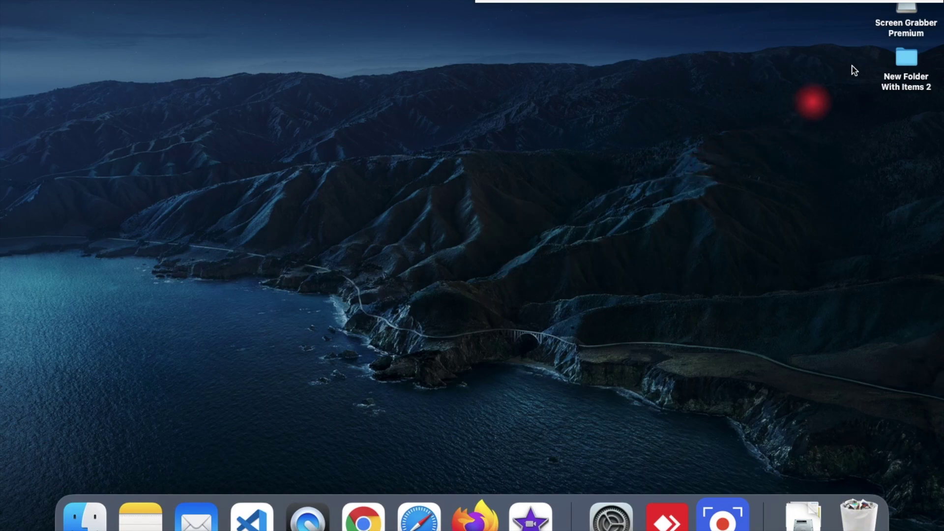
Drag the hidden recorder bar down from the top edge and expand its drawing toolbar
{"action": "left_click_drag", "start_coordinate": [816, 3], "coordinate": [649, 152]}
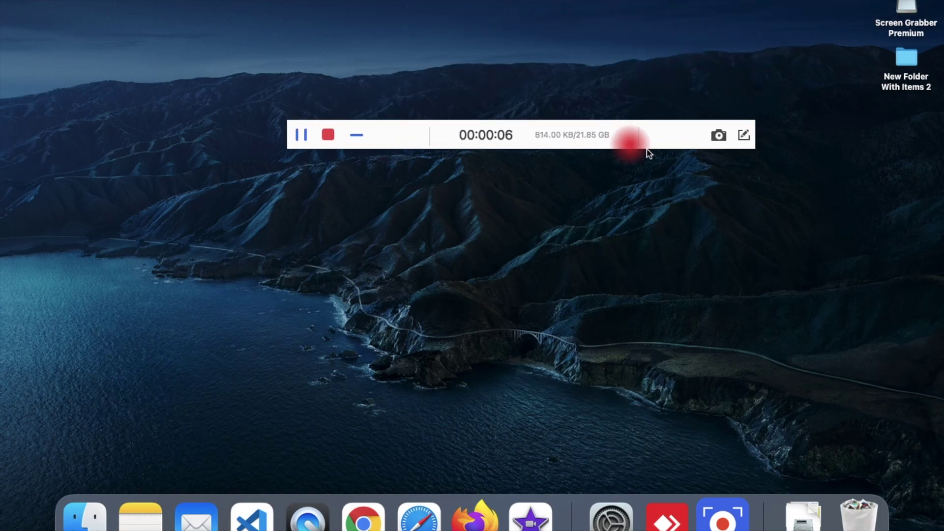
{"action": "left_click", "coordinate": [744, 138]}
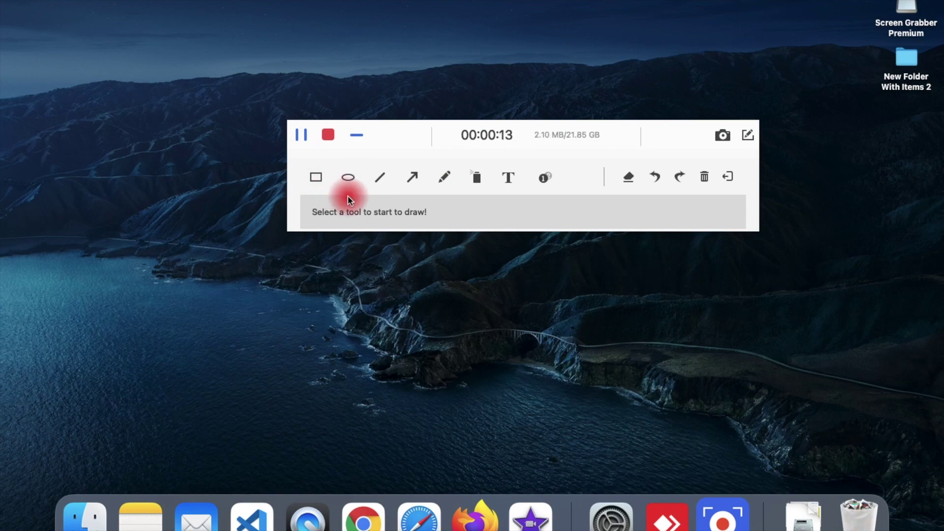
Move the annotation toolbar to the top and draw three overlapping red rectangles
{"action": "left_click_drag", "start_coordinate": [686, 129], "coordinate": [743, 1]}
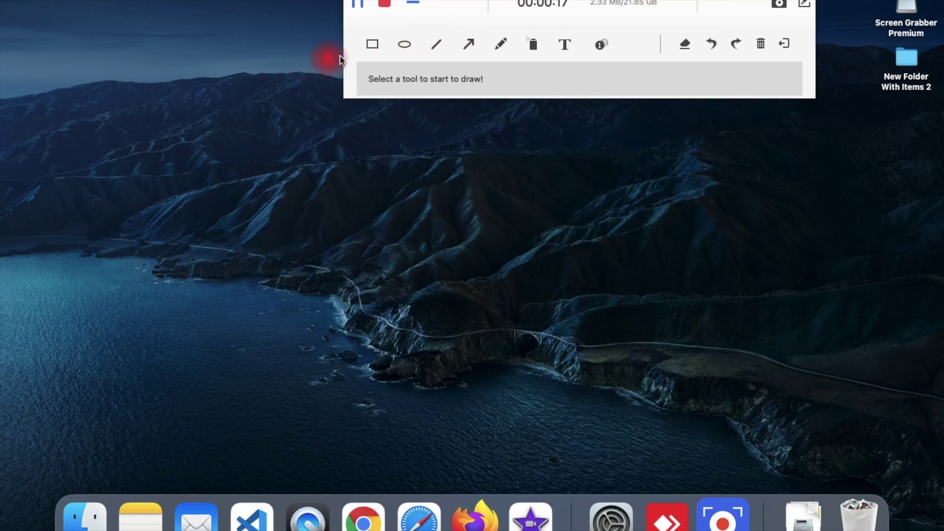
{"action": "left_click", "coordinate": [372, 44]}
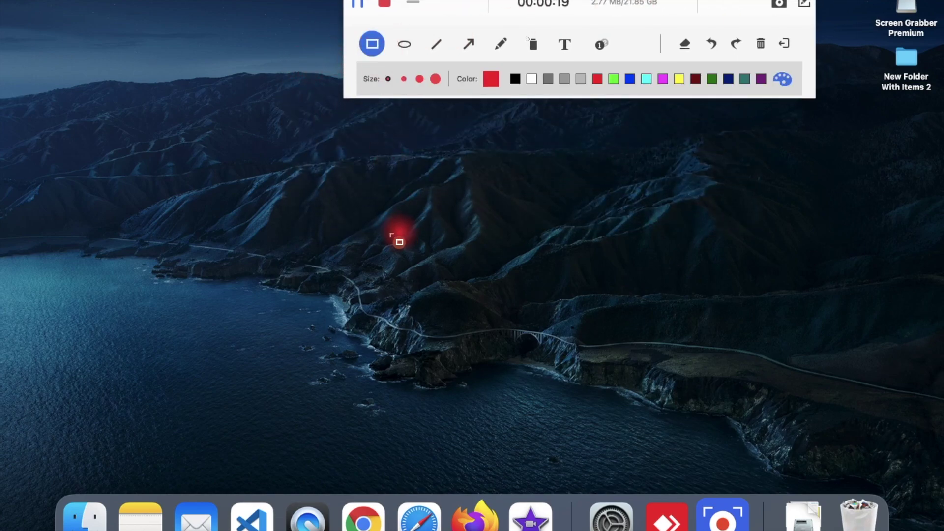
{"action": "left_click_drag", "start_coordinate": [297, 207], "coordinate": [524, 324]}
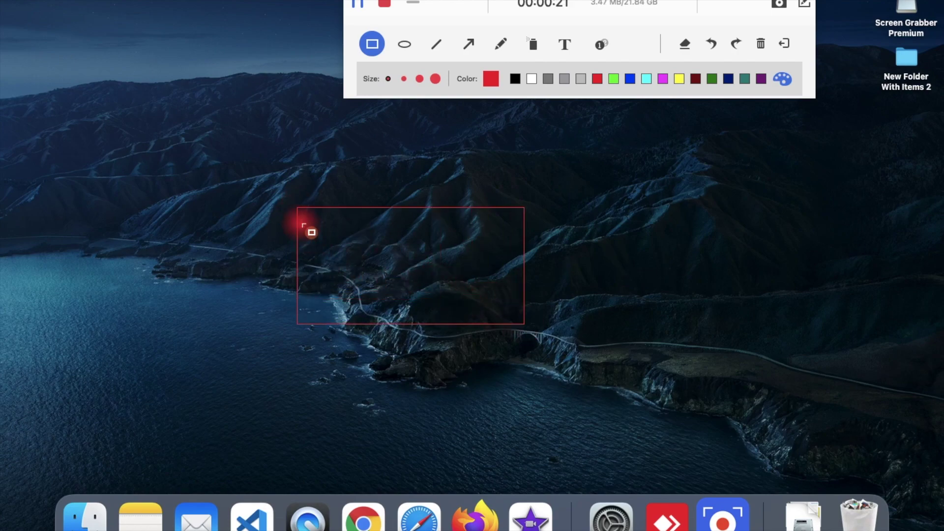
{"action": "mouse_move", "coordinate": [425, 157]}
{"action": "left_mouse_down"}
{"action": "mouse_move", "coordinate": [613, 228]}
{"action": "mouse_move", "coordinate": [681, 272]}
{"action": "left_mouse_up"}
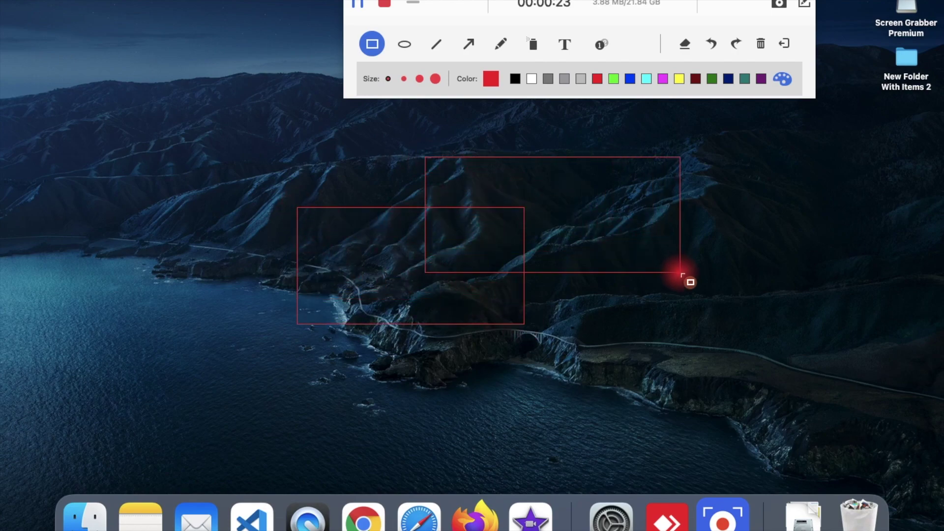
{"action": "left_click_drag", "start_coordinate": [184, 145], "coordinate": [382, 293]}
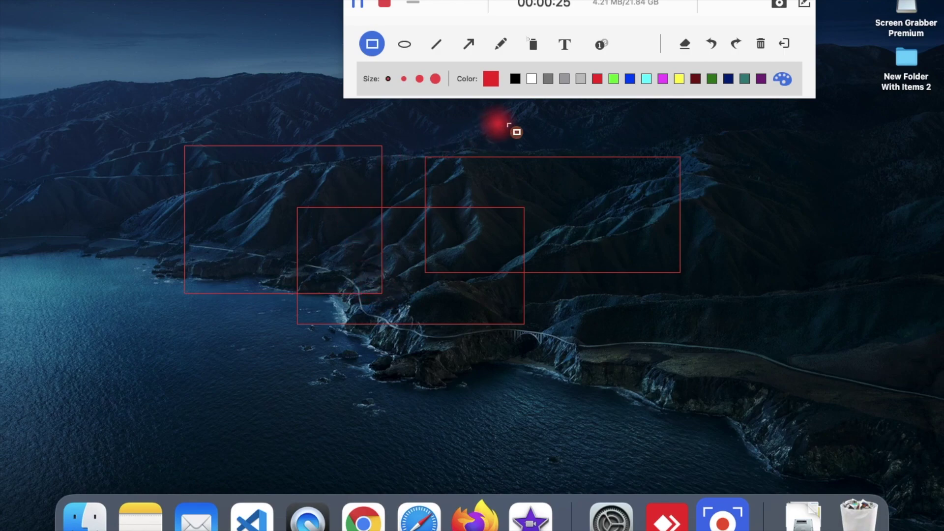
Add the text 'Hello Everyone' between the rectangles
{"action": "left_click", "coordinate": [565, 44]}
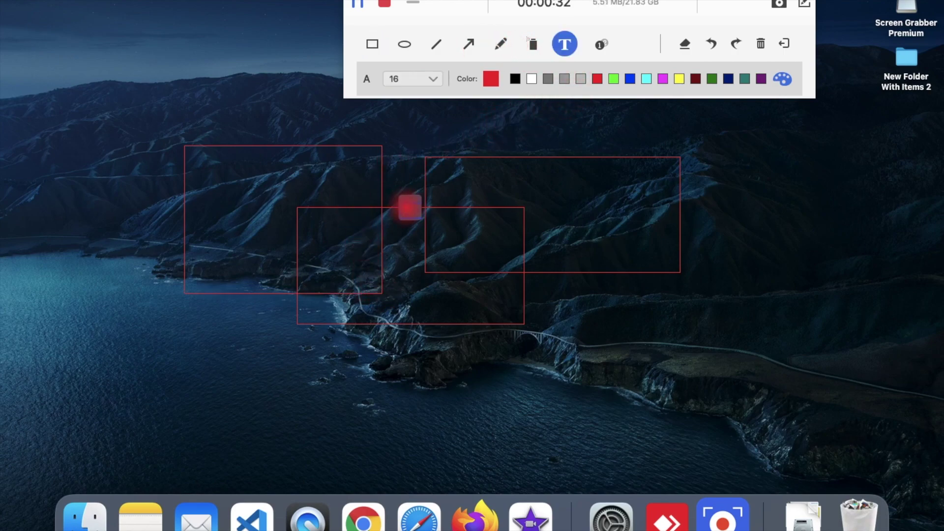
{"action": "left_click", "coordinate": [409, 209]}
{"action": "type", "text": "Hello Everyone"}
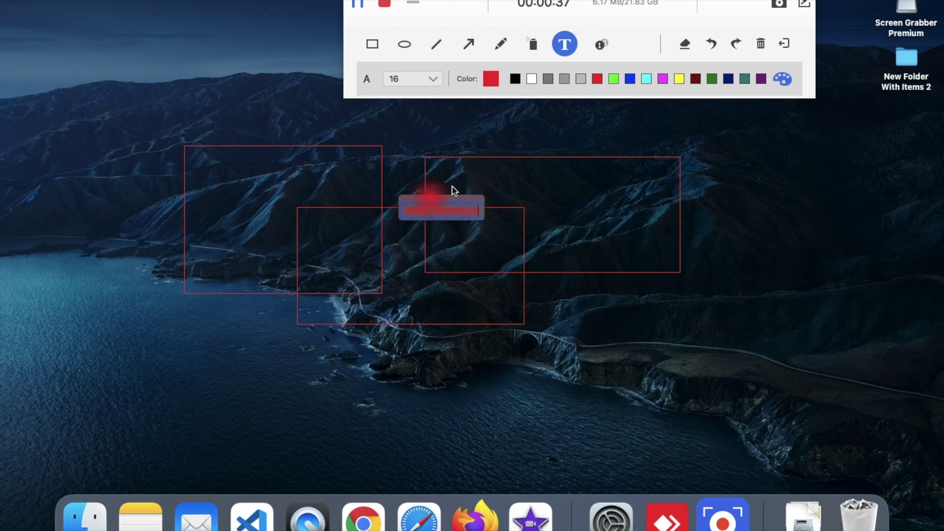
Draw a white diagonal line across the right rectangle
{"action": "left_click", "coordinate": [531, 79]}
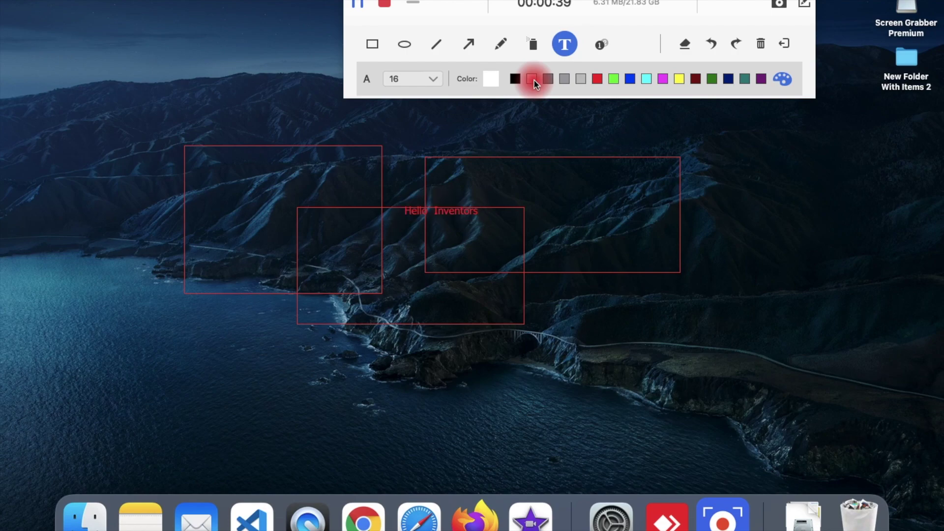
{"action": "left_click", "coordinate": [436, 44]}
{"action": "mouse_move", "coordinate": [463, 115]}
{"action": "left_mouse_down"}
{"action": "mouse_move", "coordinate": [611, 274]}
{"action": "mouse_move", "coordinate": [509, 273]}
{"action": "mouse_move", "coordinate": [624, 307]}
{"action": "left_mouse_up"}
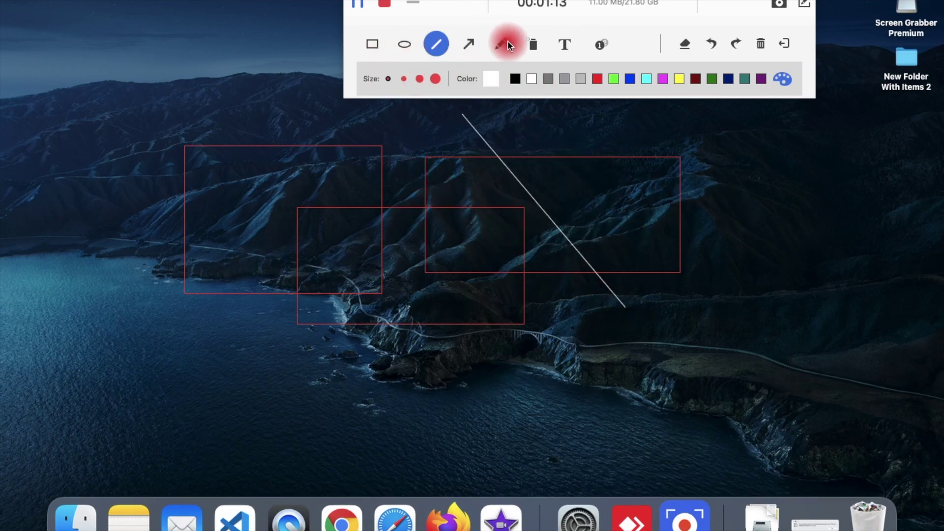
Scribble a white freehand loop and a long yellow curve, then clear all annotations
{"action": "left_click", "coordinate": [508, 42]}
{"action": "mouse_move", "coordinate": [705, 183]}
{"action": "left_mouse_down"}
{"action": "mouse_move", "coordinate": [626, 237]}
{"action": "mouse_move", "coordinate": [567, 164]}
{"action": "mouse_move", "coordinate": [650, 261]}
{"action": "mouse_move", "coordinate": [424, 259]}
{"action": "mouse_move", "coordinate": [559, 324]}
{"action": "left_mouse_up"}
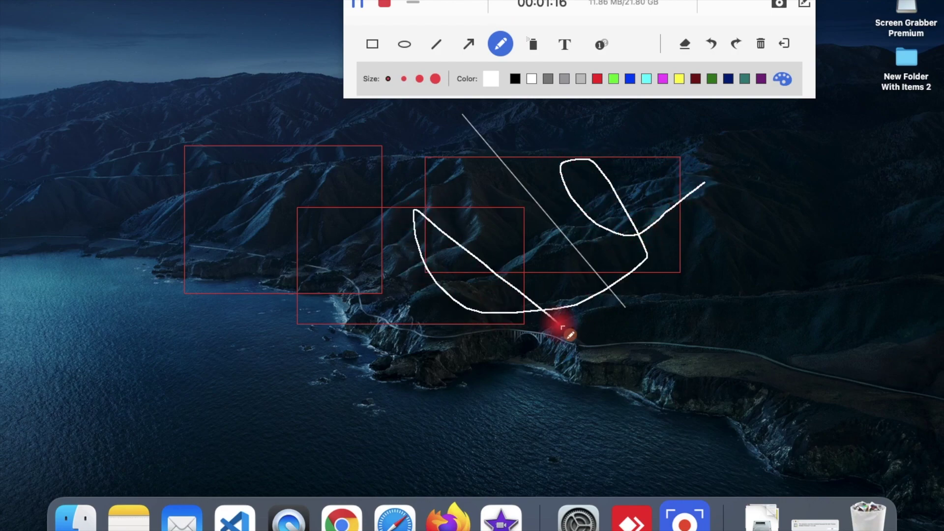
{"action": "left_click", "coordinate": [596, 80]}
{"action": "left_click", "coordinate": [663, 78]}
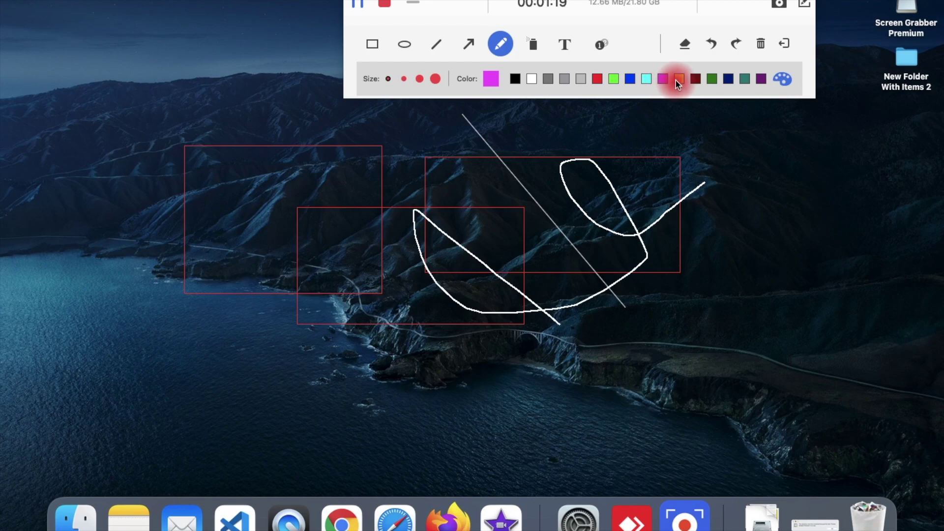
{"action": "left_click", "coordinate": [678, 80]}
{"action": "mouse_move", "coordinate": [195, 51]}
{"action": "left_mouse_down"}
{"action": "mouse_move", "coordinate": [424, 258]}
{"action": "mouse_move", "coordinate": [685, 402]}
{"action": "mouse_move", "coordinate": [693, 278]}
{"action": "mouse_move", "coordinate": [277, 327]}
{"action": "mouse_move", "coordinate": [226, 162]}
{"action": "mouse_move", "coordinate": [493, 412]}
{"action": "mouse_move", "coordinate": [524, 399]}
{"action": "left_mouse_up"}
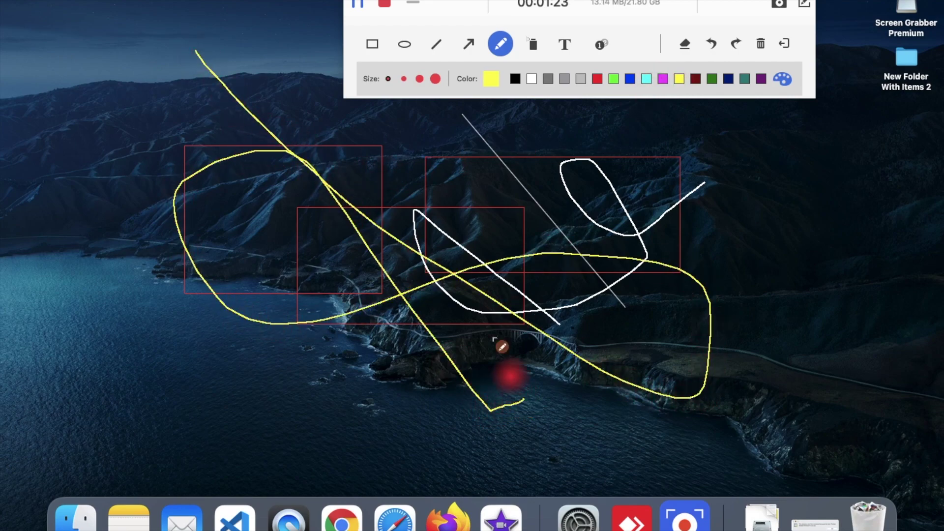
{"action": "left_click", "coordinate": [761, 46]}
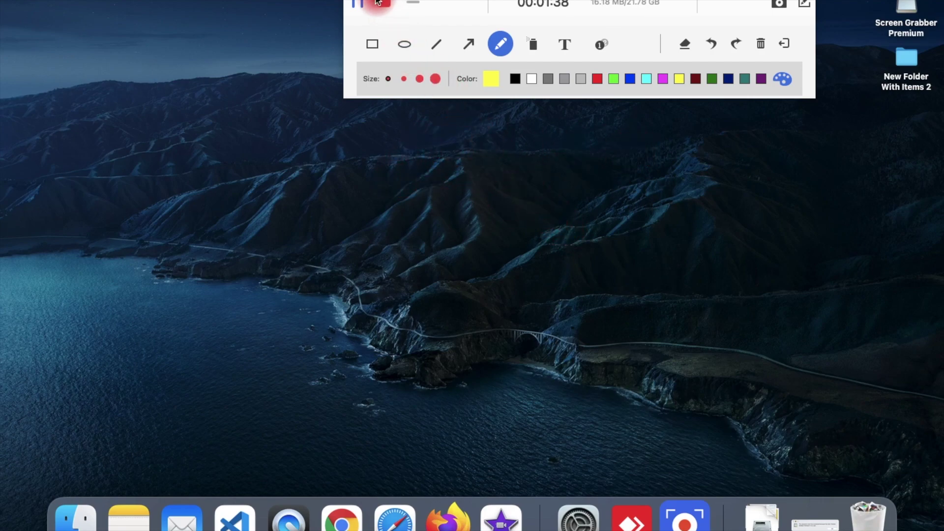
Stop recording, play and scrub the preview to the end, and save it despite the trial limit
{"action": "left_click", "coordinate": [381, 4]}
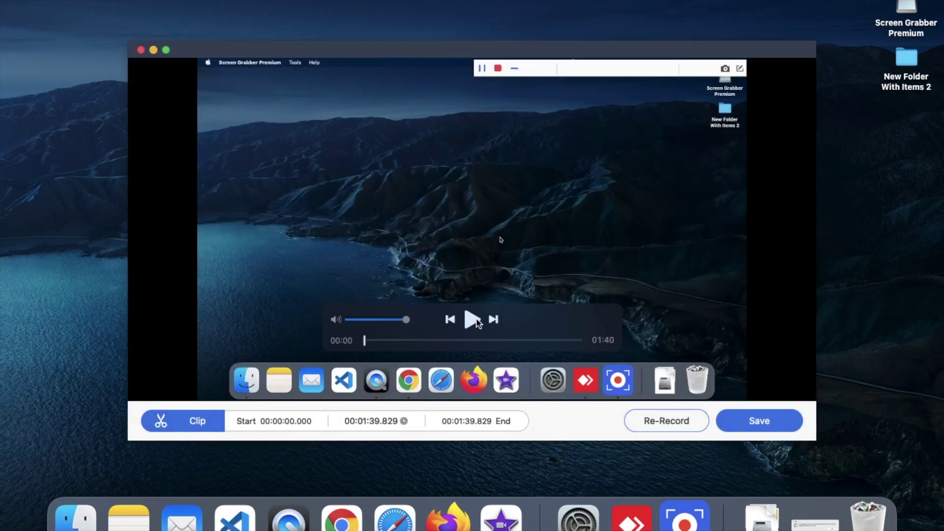
{"action": "left_click", "coordinate": [473, 319]}
{"action": "left_click", "coordinate": [396, 340]}
{"action": "left_click", "coordinate": [429, 339]}
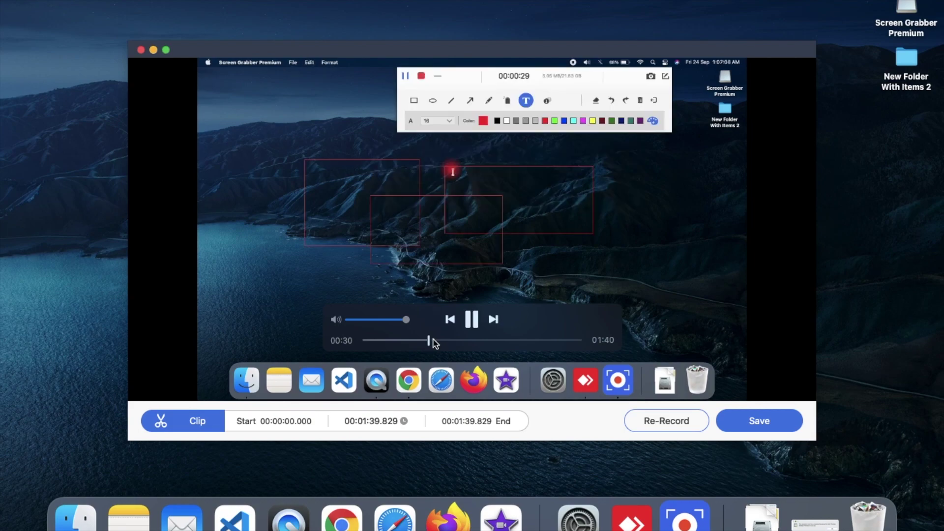
{"action": "left_click", "coordinate": [463, 339]}
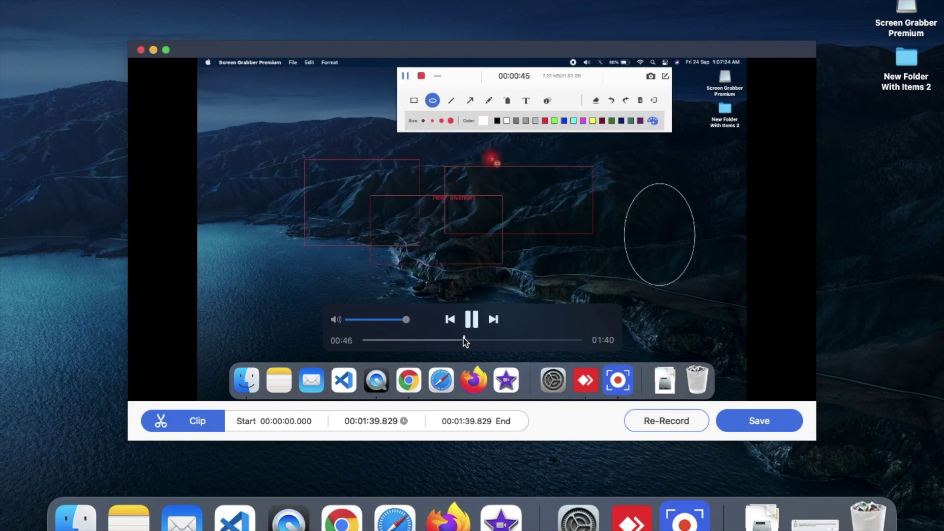
{"action": "left_click", "coordinate": [518, 341]}
{"action": "left_click", "coordinate": [544, 340]}
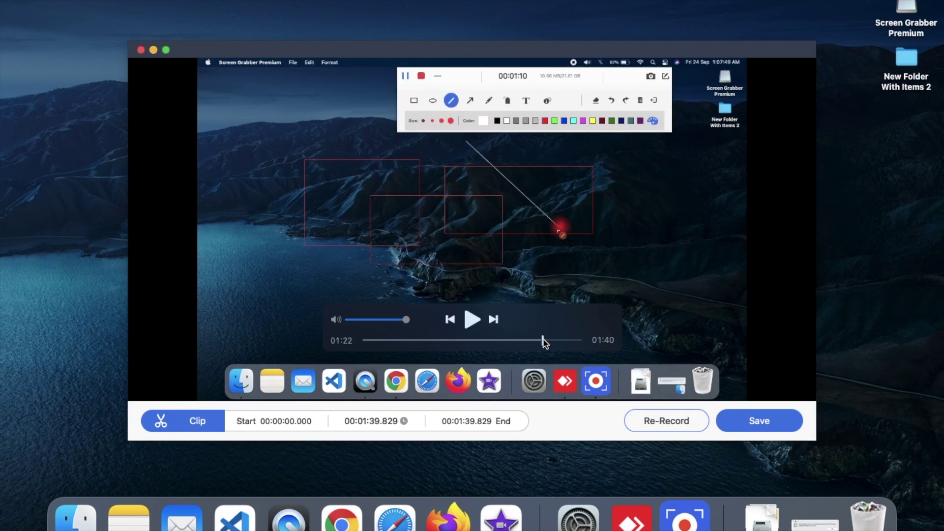
{"action": "left_click", "coordinate": [562, 340]}
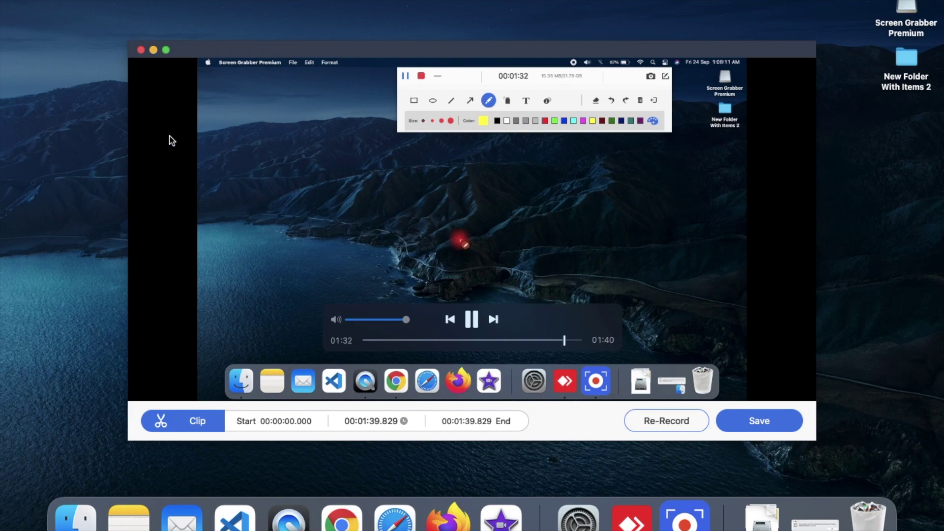
{"action": "left_click", "coordinate": [752, 423]}
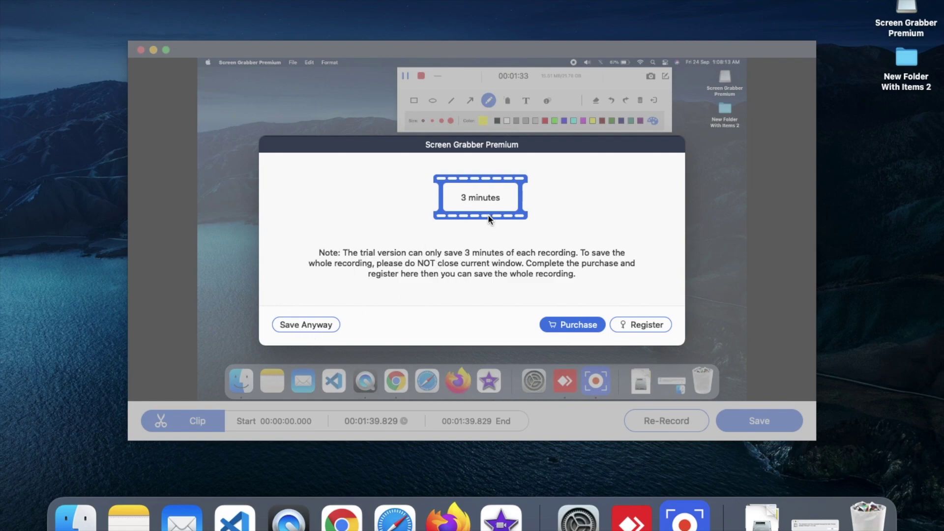
{"action": "left_click", "coordinate": [328, 326]}
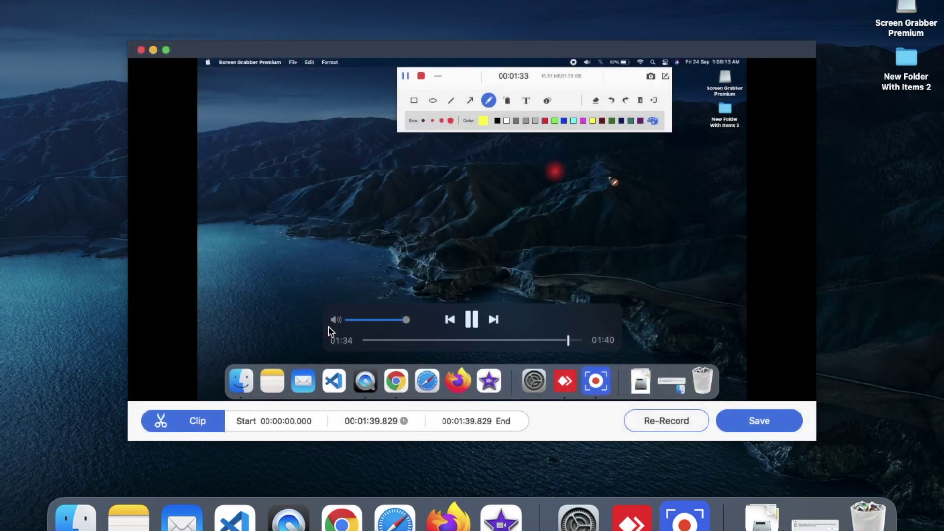